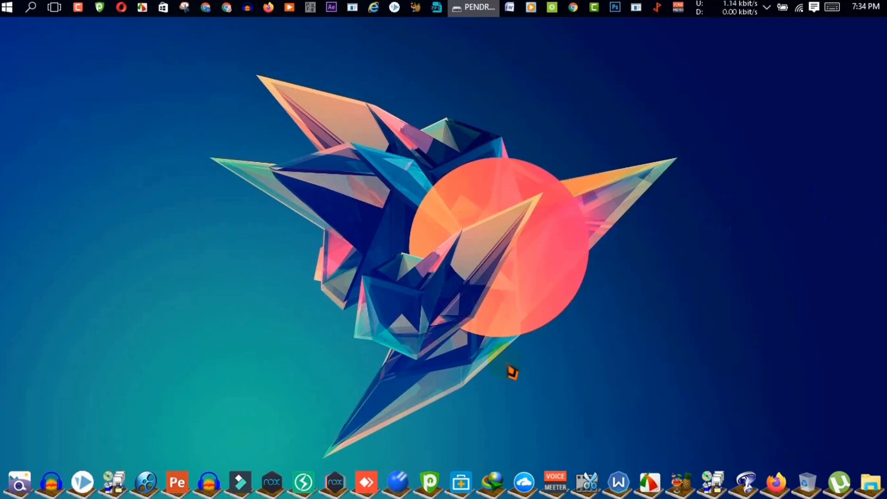
Launch EaseUS Data Recovery Wizard, scan PENDRIVE (H:) for lost files, and check the drive's contents in File Explorer
{"action": "left_click", "coordinate": [469, 492]}
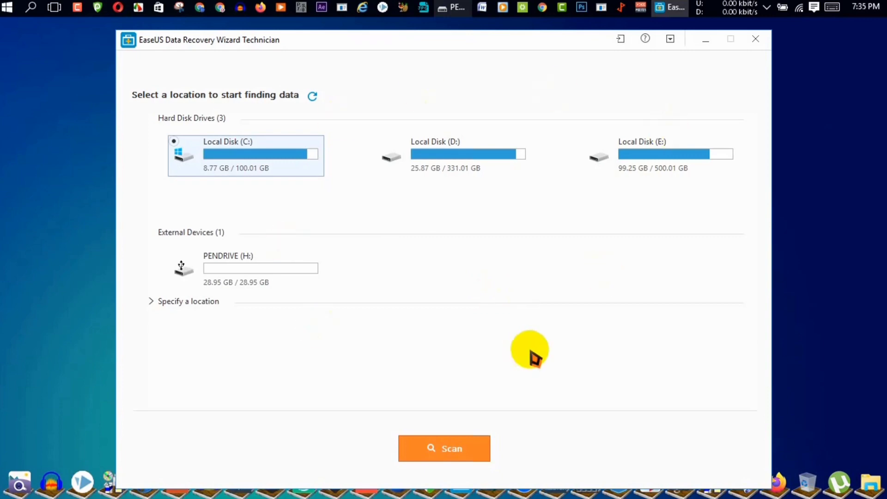
{"action": "left_click", "coordinate": [235, 277]}
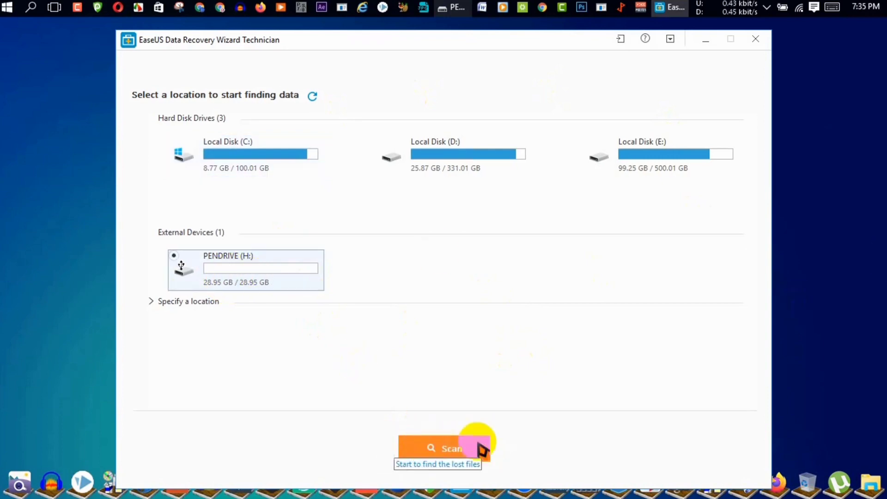
{"action": "left_click", "coordinate": [434, 452]}
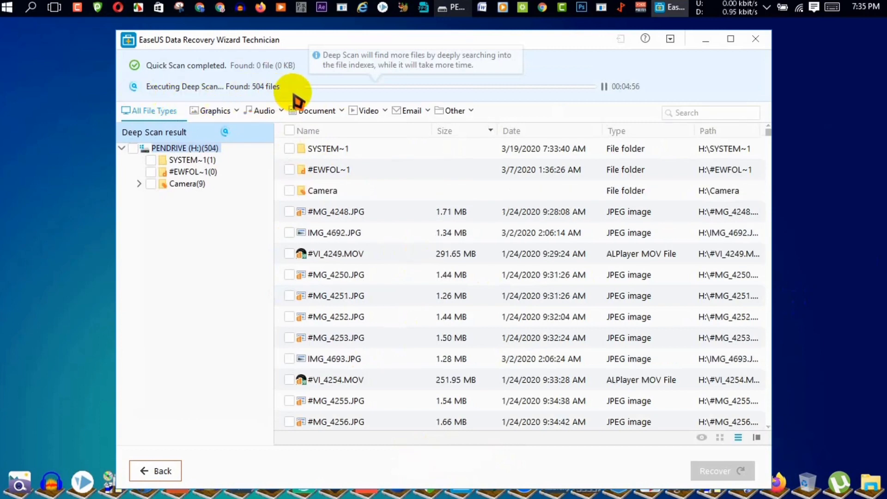
{"action": "left_click", "coordinate": [461, 10]}
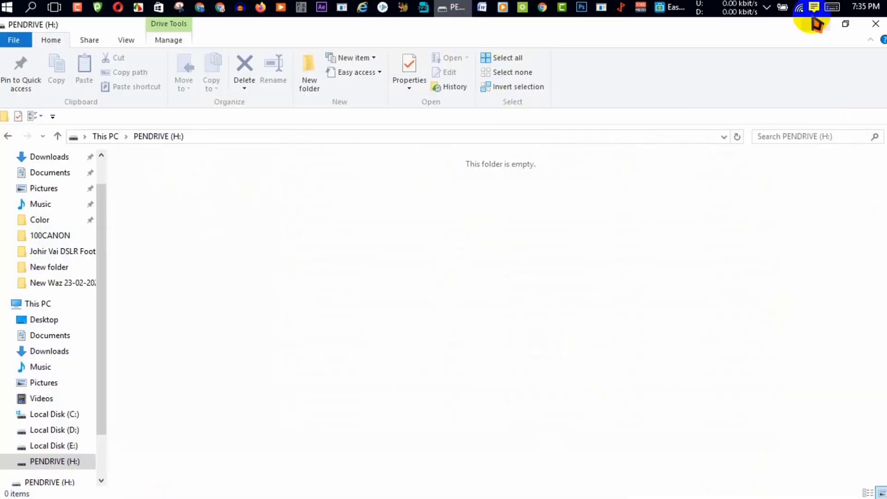
{"action": "left_click", "coordinate": [815, 25]}
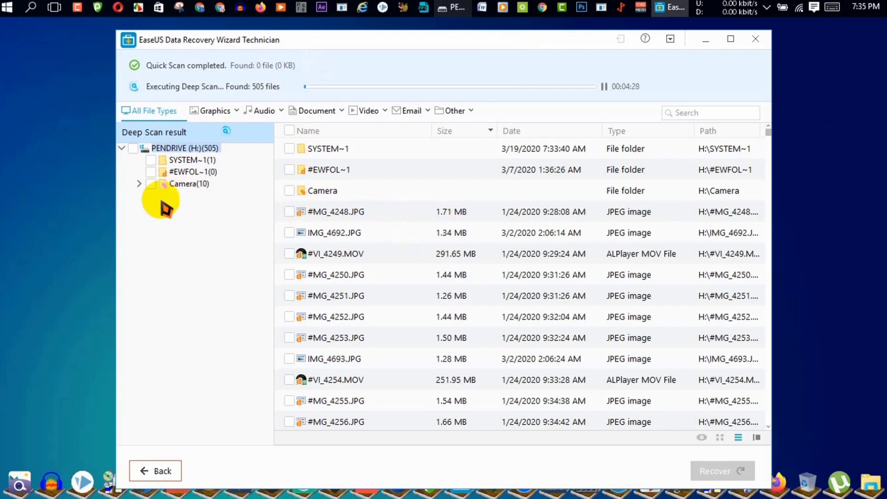
Open the CANON folder under Camera in the scan results and preview Canon EOS 700D011.JPG
{"action": "left_click", "coordinate": [200, 184]}
{"action": "double_click", "coordinate": [362, 151]}
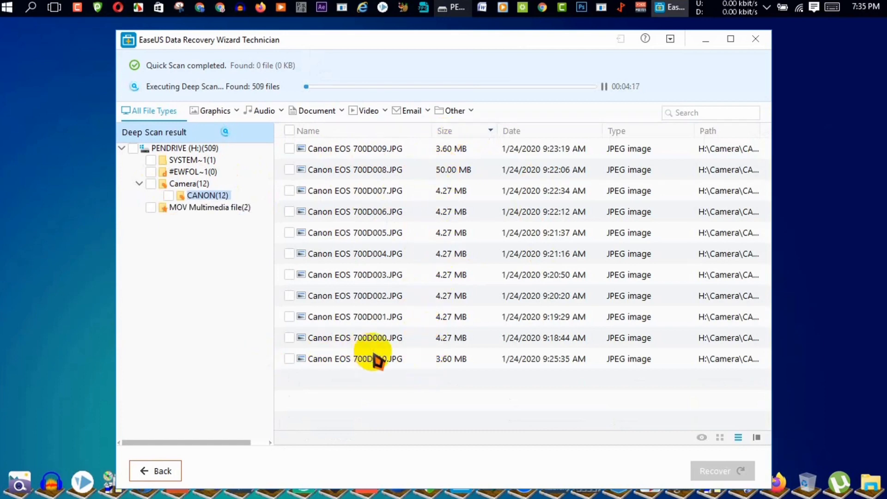
{"action": "double_click", "coordinate": [382, 387]}
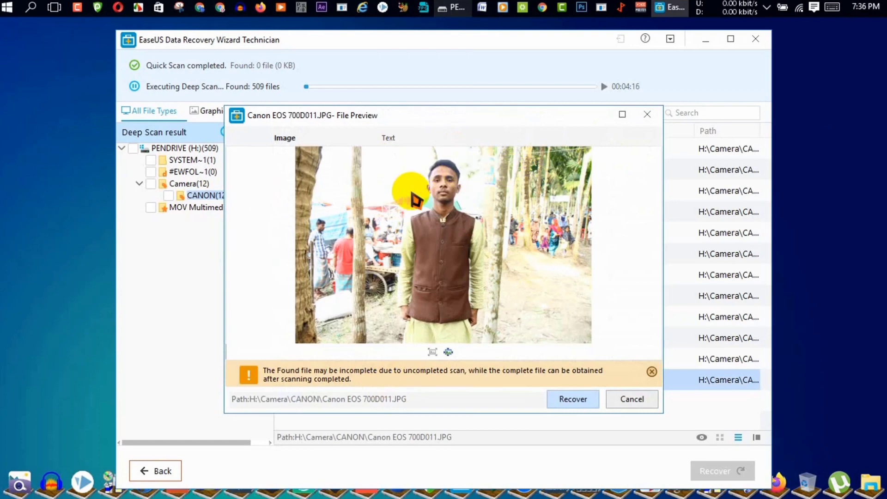
{"action": "left_click", "coordinate": [647, 114]}
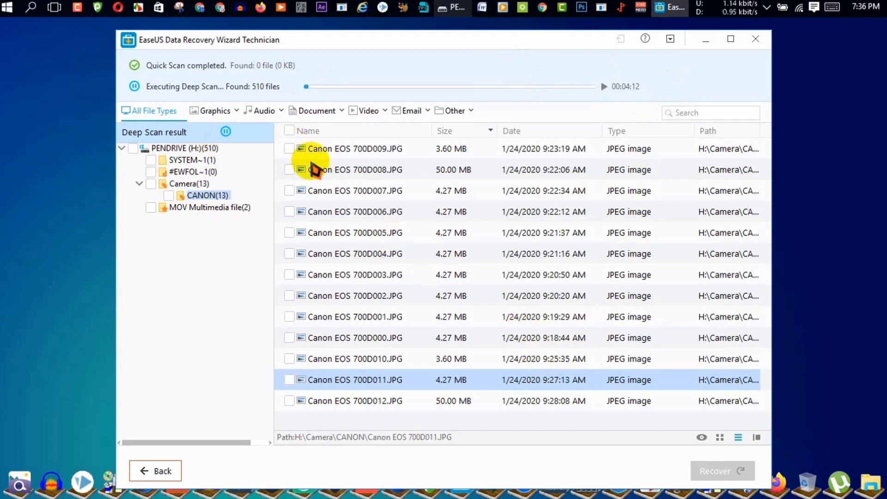
{"action": "left_click", "coordinate": [290, 131]}
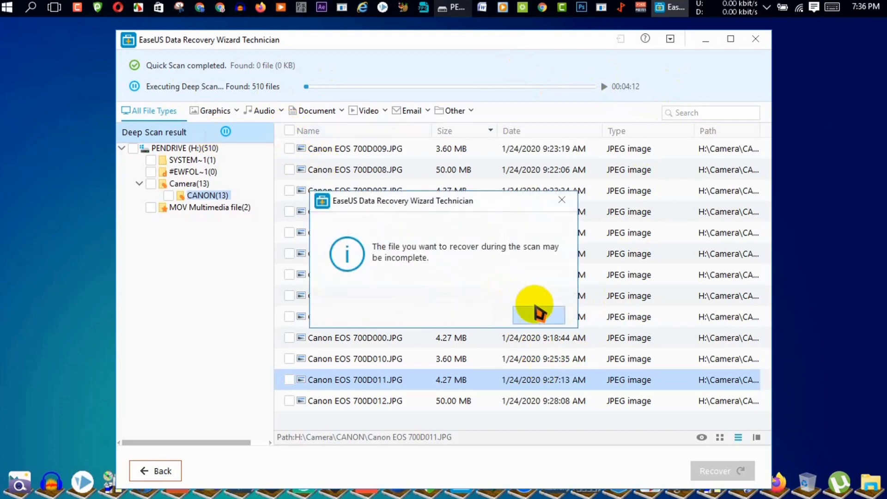
{"action": "left_click", "coordinate": [536, 311]}
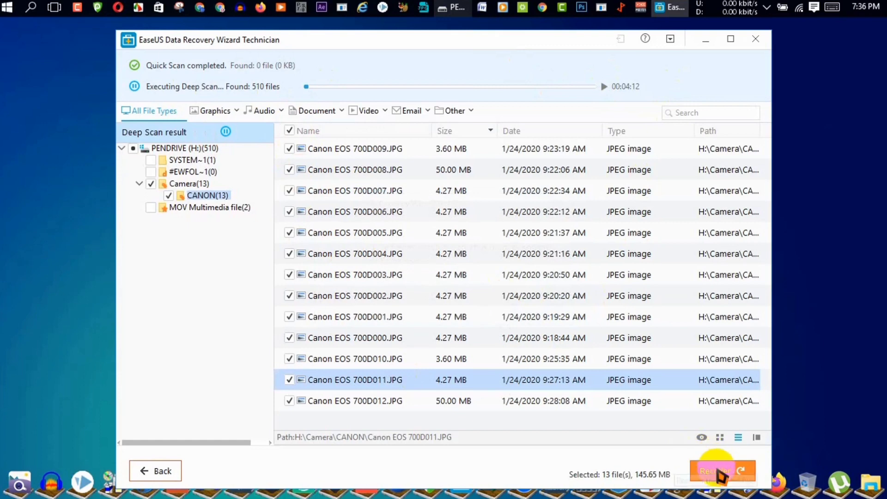
{"action": "left_click", "coordinate": [718, 473]}
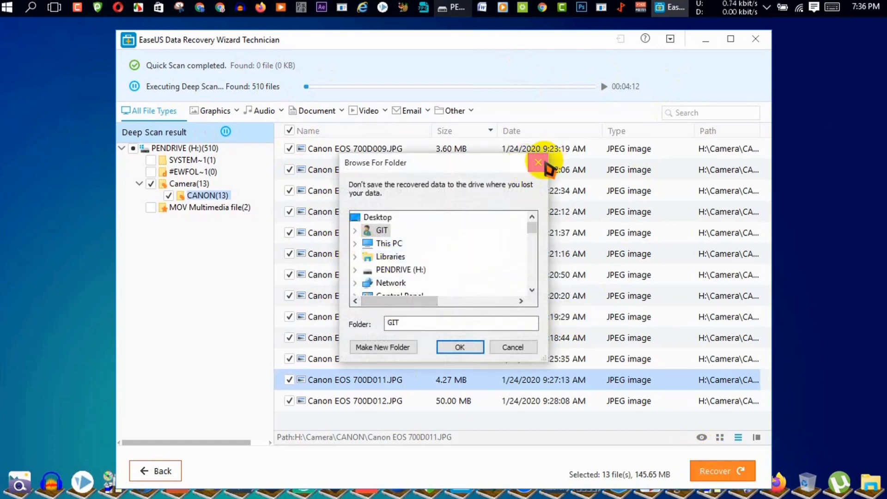
{"action": "left_click", "coordinate": [539, 163]}
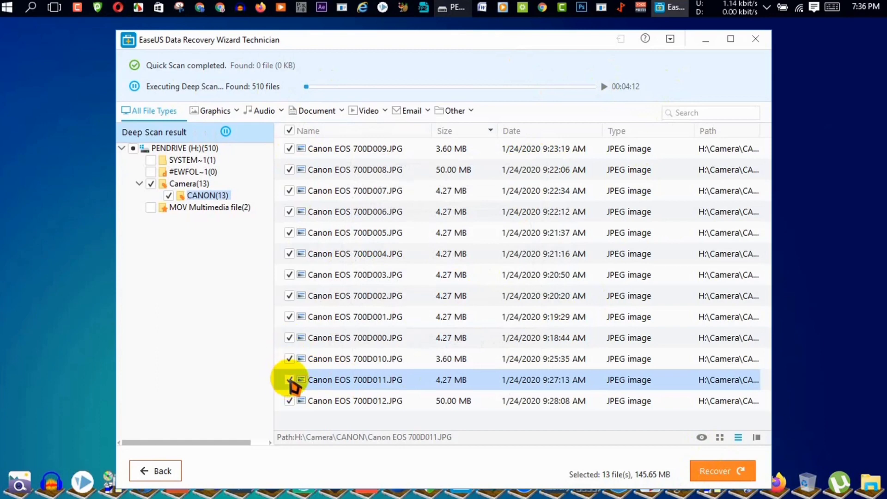
{"action": "left_click", "coordinate": [289, 131]}
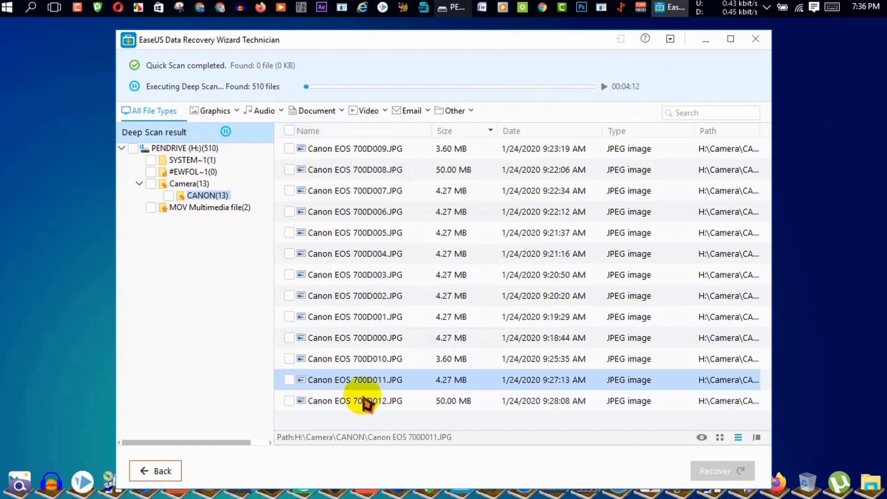
Recover only Canon EOS 700D011.JPG and save it to the Desktop under its original name
{"action": "right_click", "coordinate": [370, 389]}
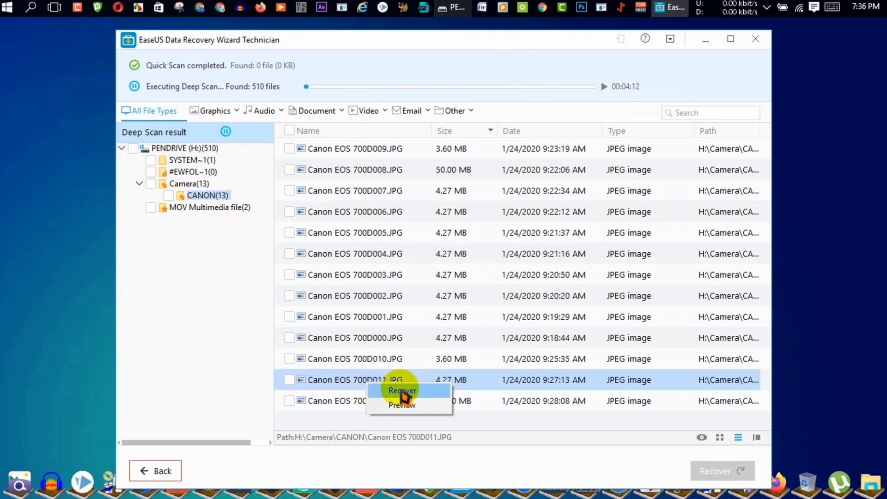
{"action": "left_click", "coordinate": [402, 392]}
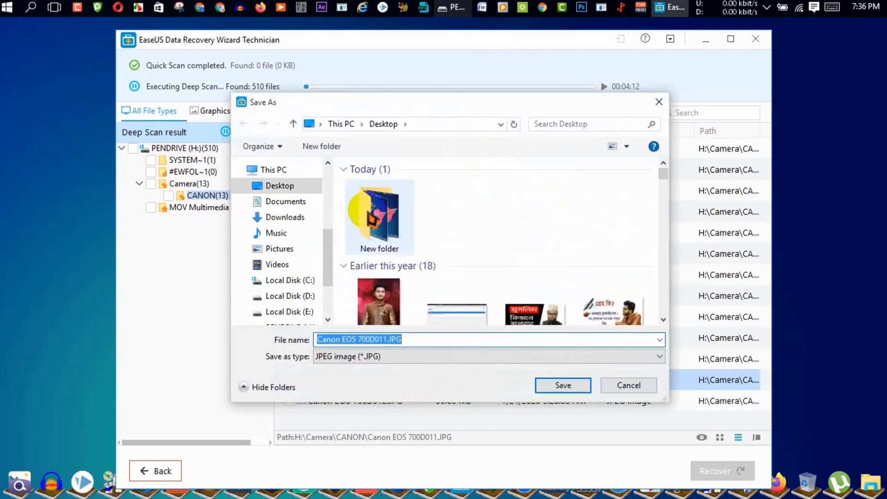
{"action": "left_click", "coordinate": [280, 185]}
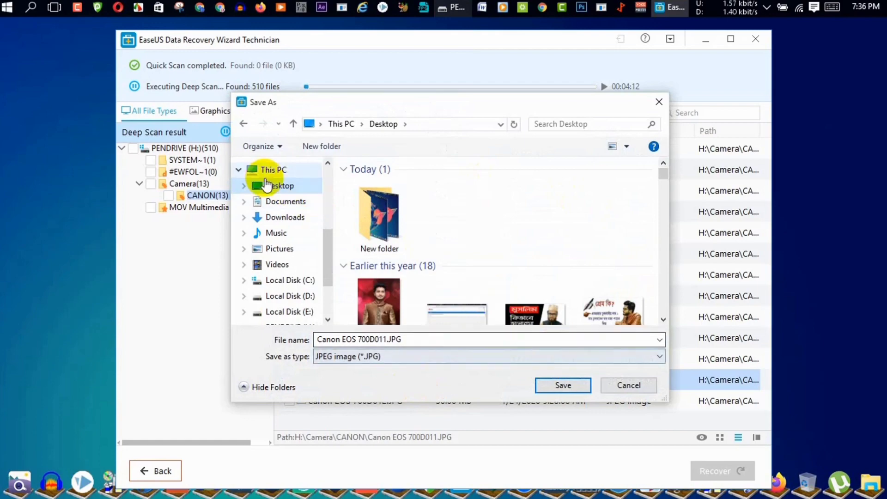
{"action": "left_click", "coordinate": [563, 386]}
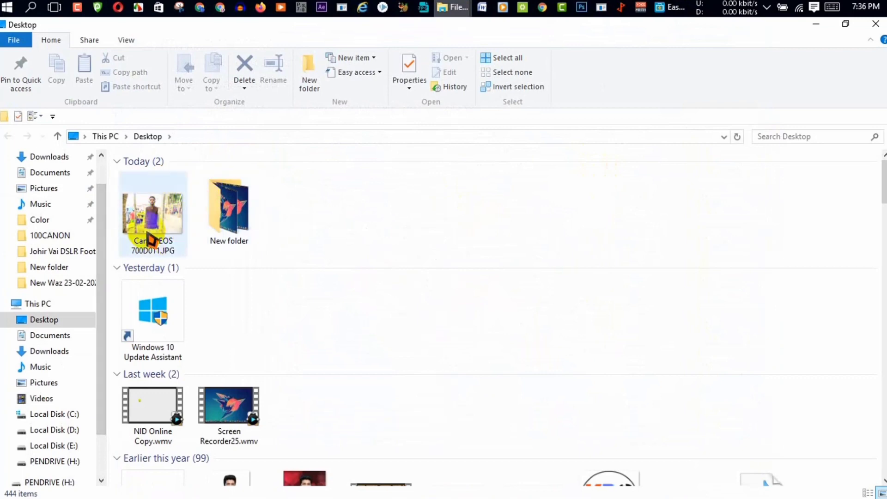
Open the recovered Canon EOS 700D011.JPG from the Desktop in Paint to inspect it, and close it
{"action": "left_click", "coordinate": [152, 222]}
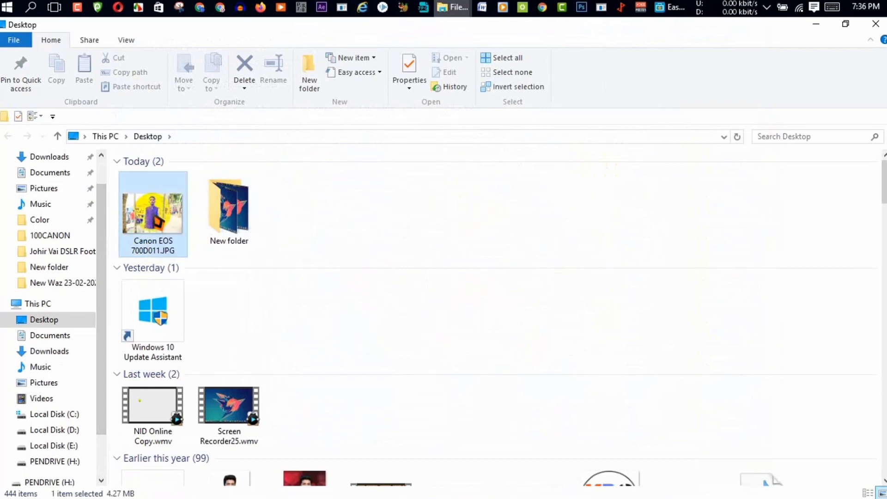
{"action": "right_click", "coordinate": [152, 222]}
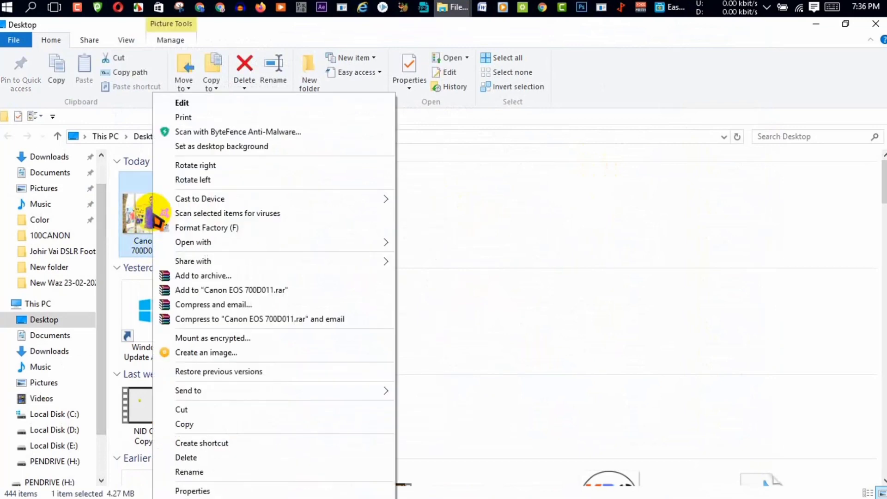
{"action": "left_click", "coordinate": [196, 103]}
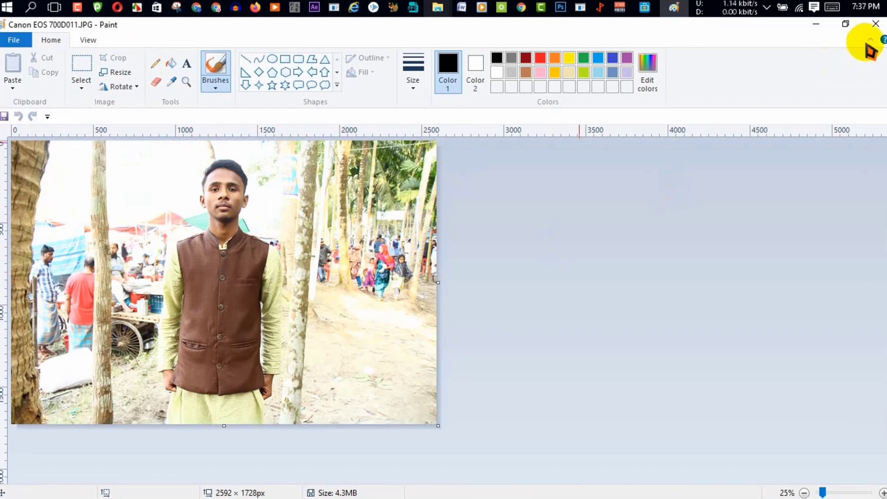
{"action": "left_click", "coordinate": [873, 24]}
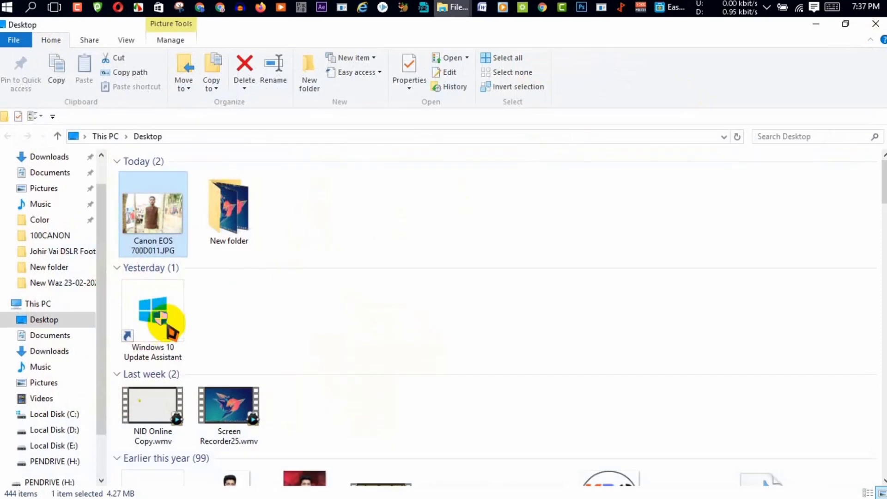
Switch back to EaseUS Data Recovery Wizard and recover FILE000.MOV from the MOV Multimedia file folder to the Desktop
{"action": "left_click", "coordinate": [670, 7]}
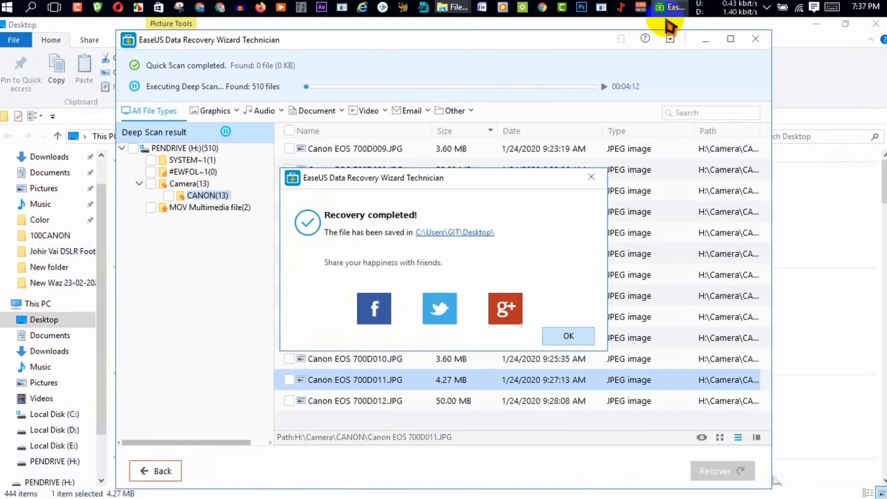
{"action": "left_click", "coordinate": [591, 177]}
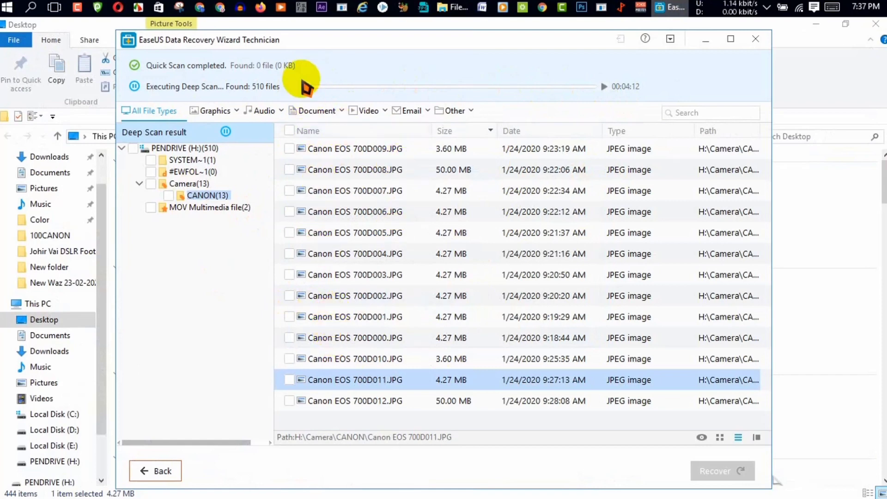
{"action": "left_click_drag", "start_coordinate": [344, 44], "coordinate": [408, 84]}
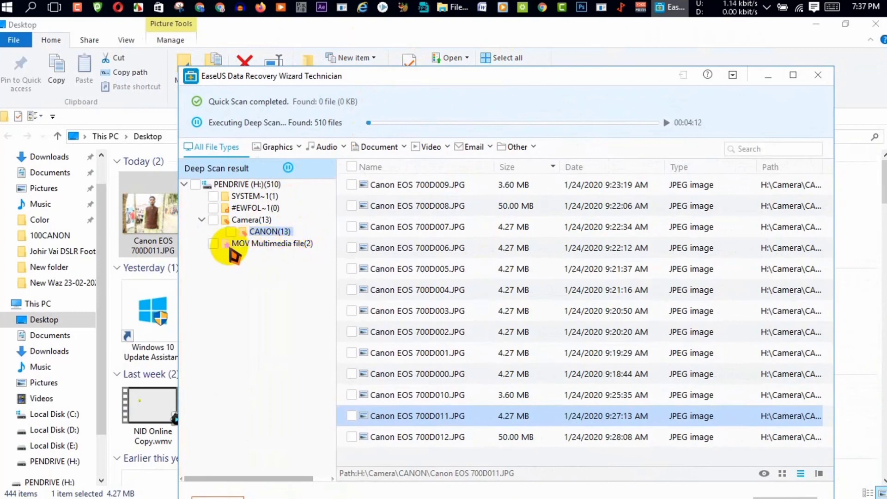
{"action": "left_click", "coordinate": [257, 248]}
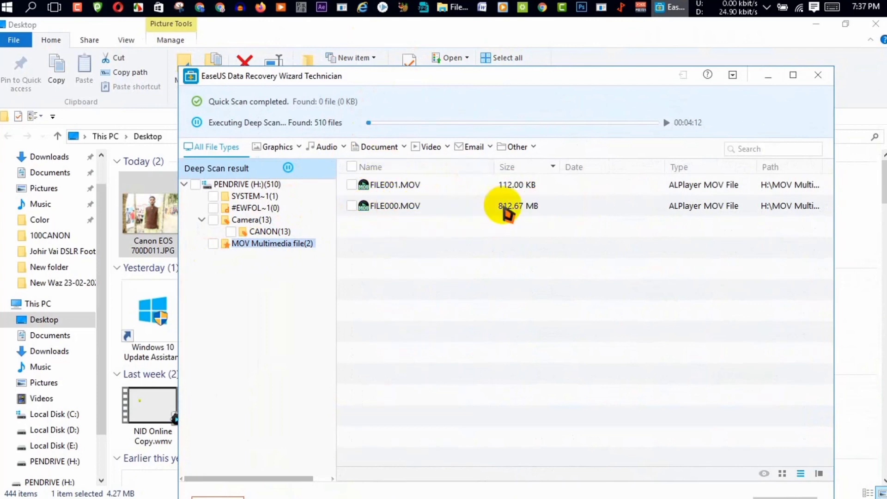
{"action": "left_click", "coordinate": [430, 209]}
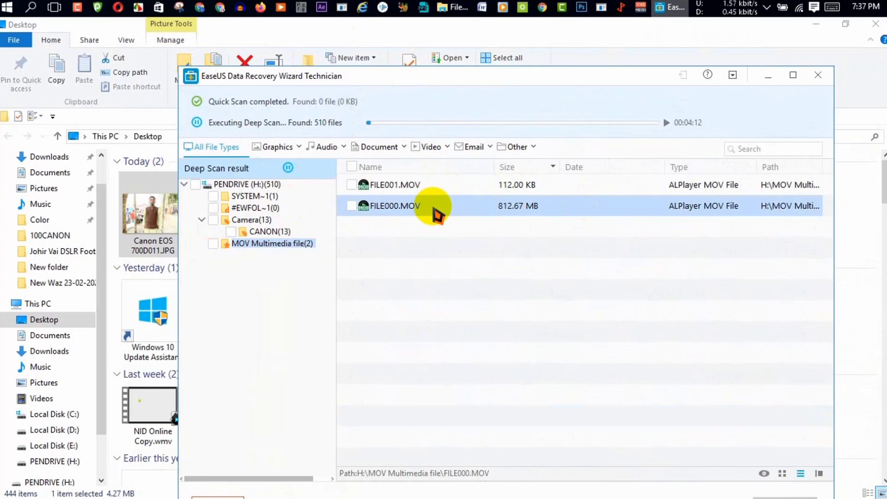
{"action": "right_click", "coordinate": [435, 214]}
{"action": "left_click", "coordinate": [489, 219]}
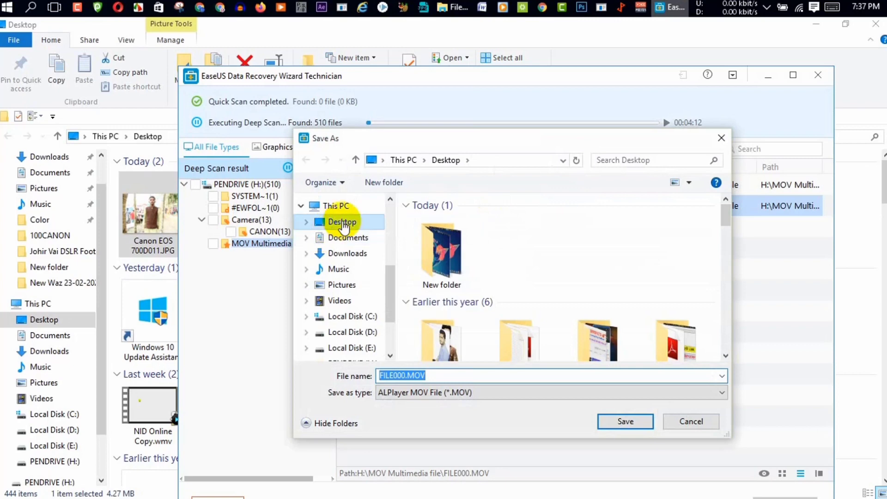
{"action": "left_click", "coordinate": [628, 423]}
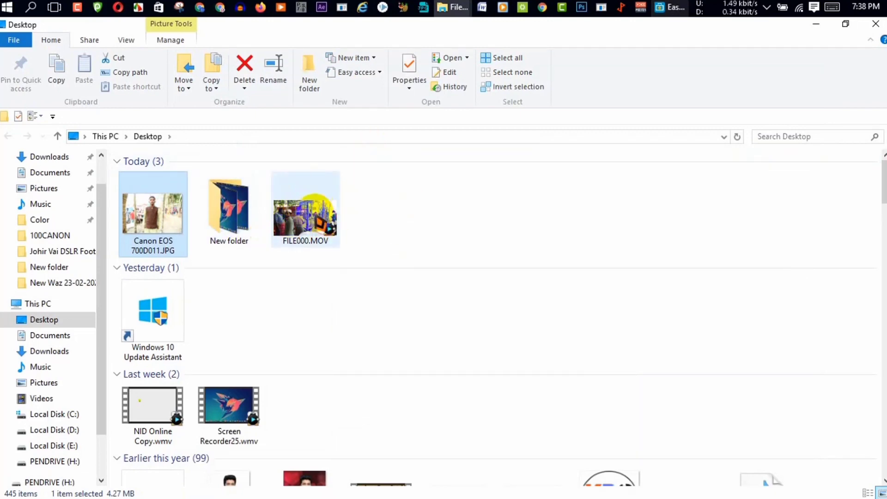
Open the recovered FILE000.MOV from the Desktop with a chosen player to check the video
{"action": "left_click", "coordinate": [319, 216]}
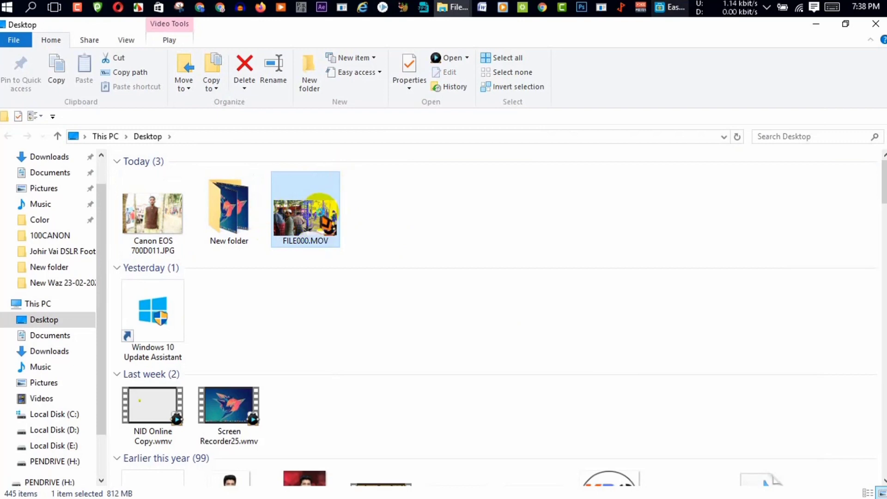
{"action": "right_click", "coordinate": [319, 216]}
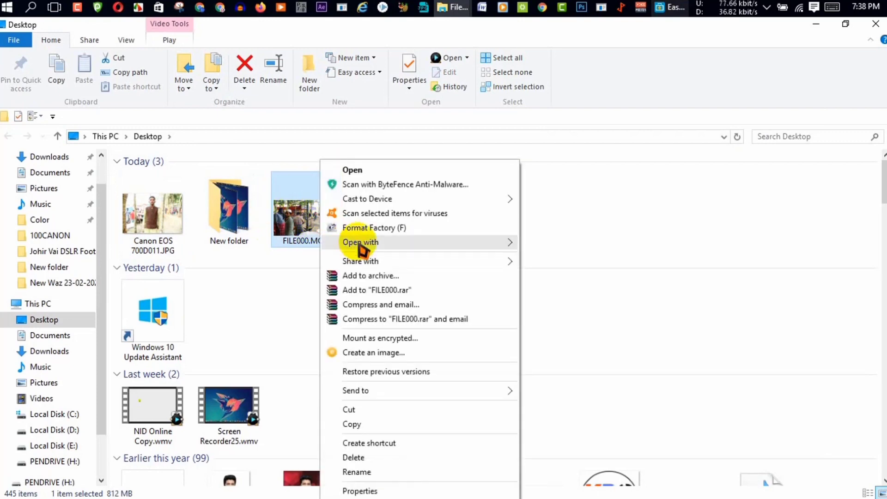
{"action": "mouse_move", "coordinate": [488, 244]}
{"action": "left_click", "coordinate": [540, 259]}
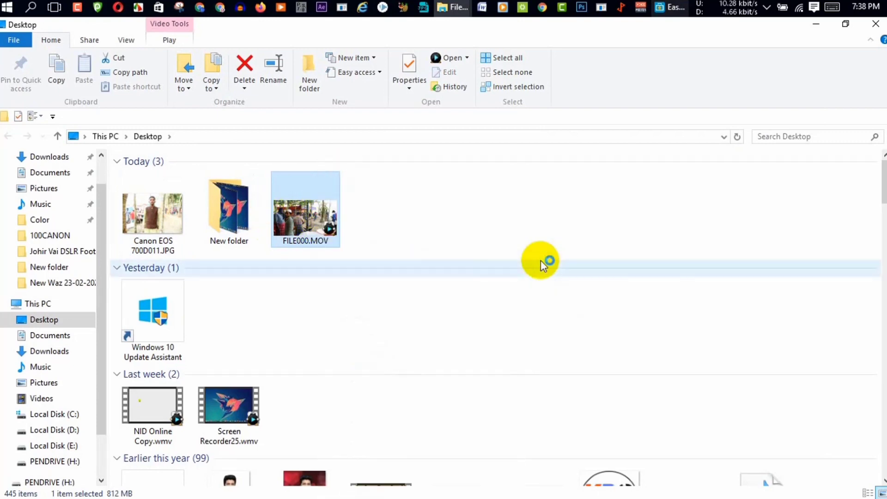